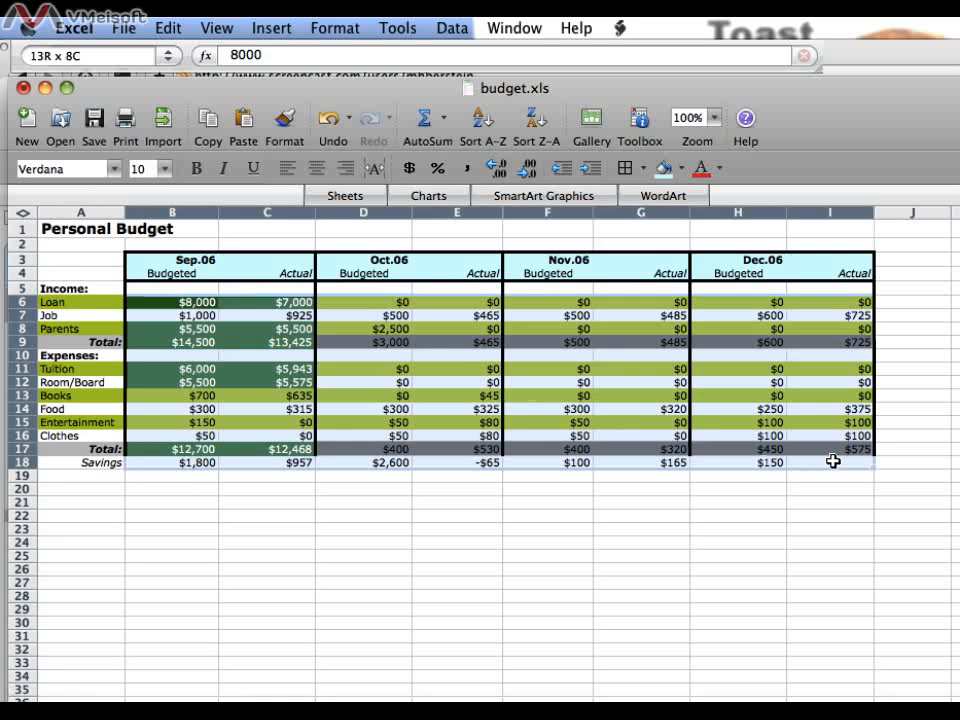
Step: Add a second conditional formatting condition to cells B6:I18 for cell values between 0 and 5000
drag(833, 461, 833, 461)
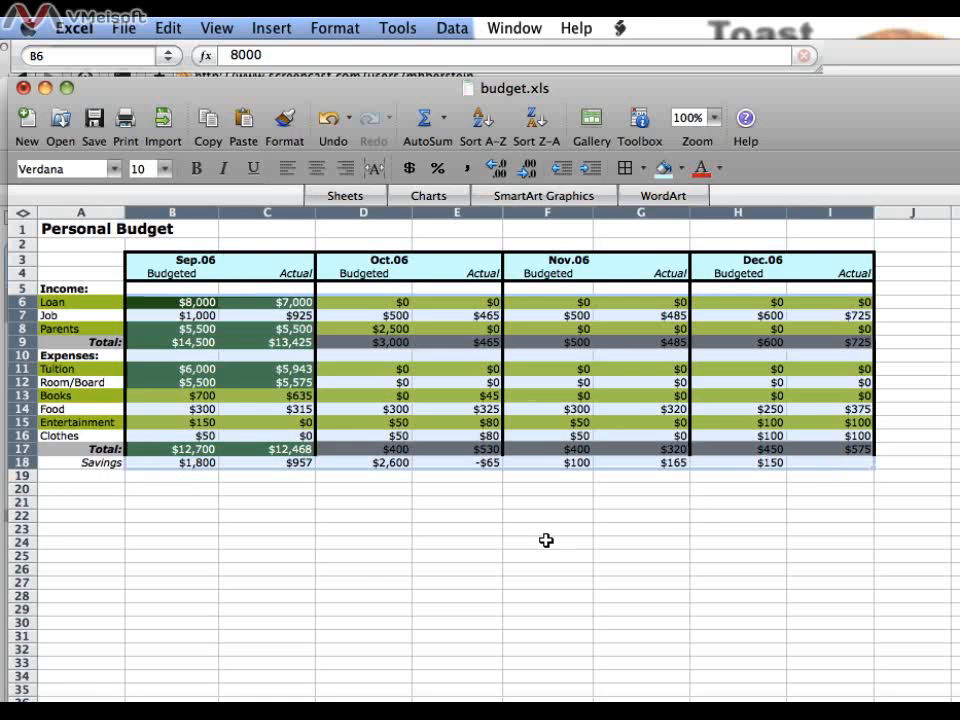
click(333, 30)
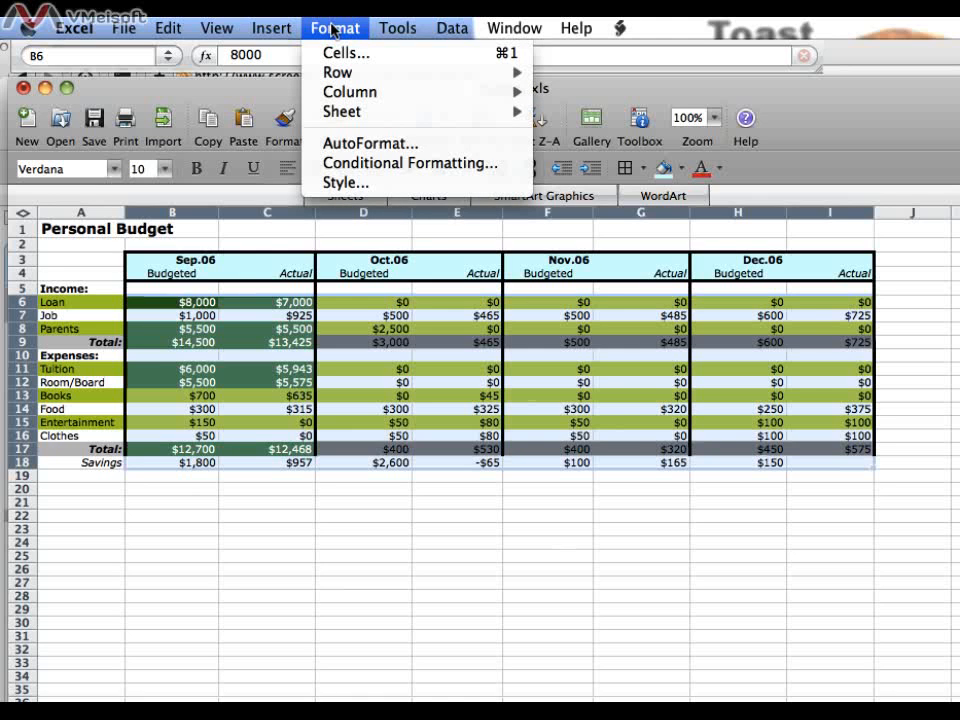
click(390, 164)
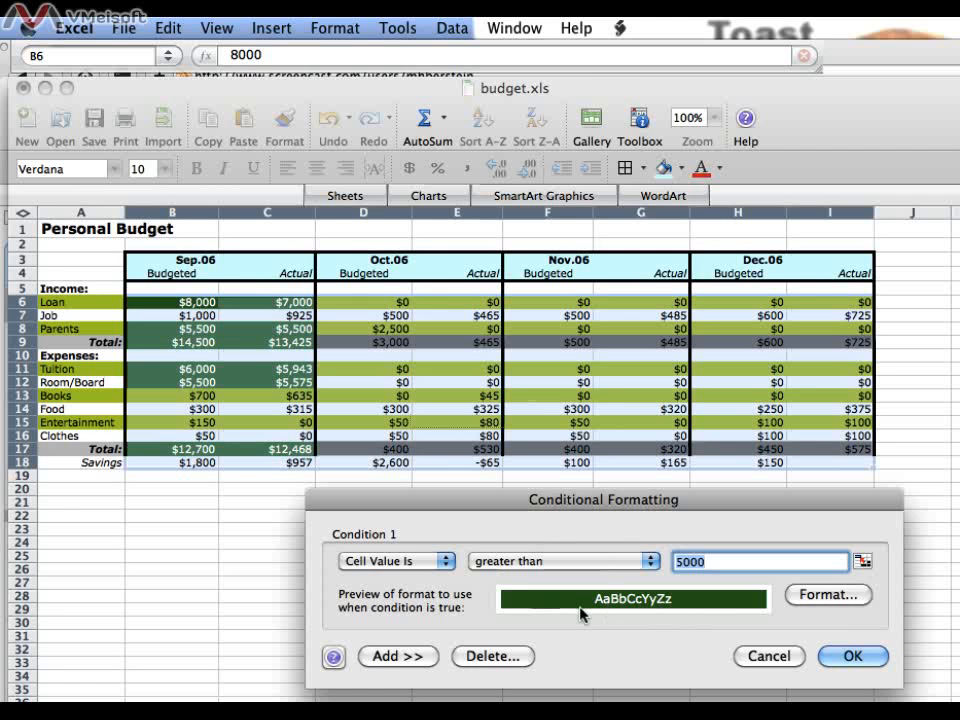
drag(620, 498, 637, 183)
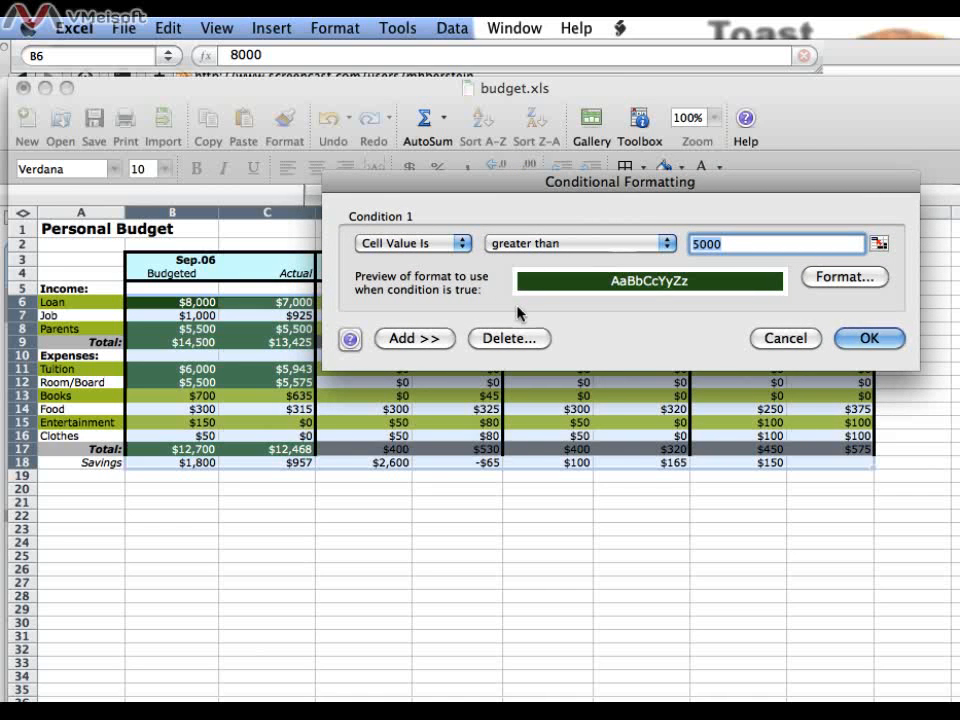
click(415, 340)
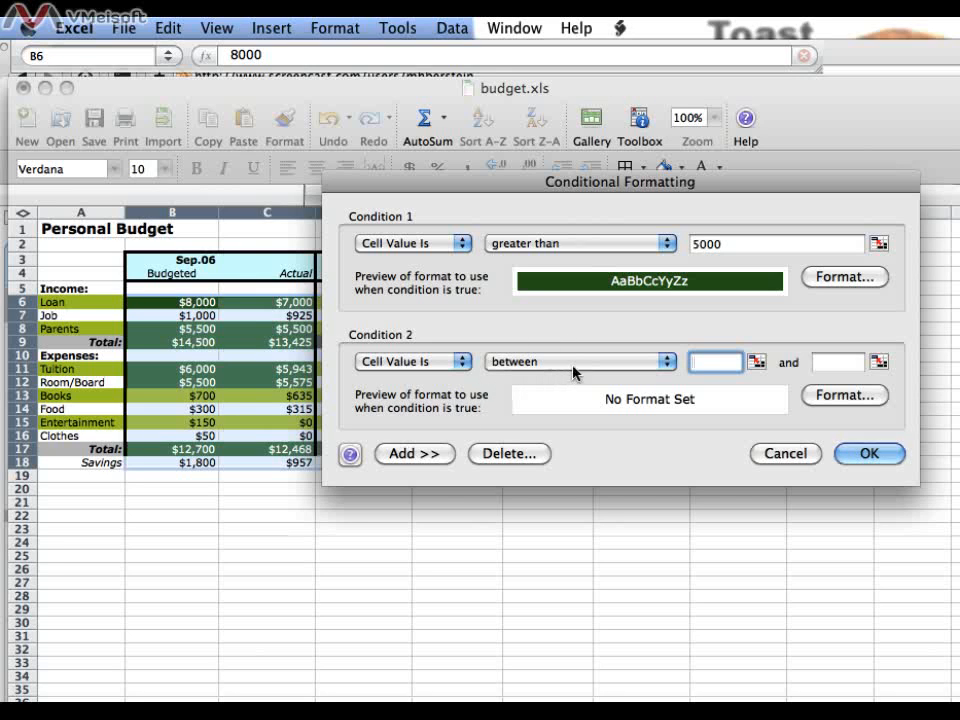
text(0)
key(Tab)
text(5000)
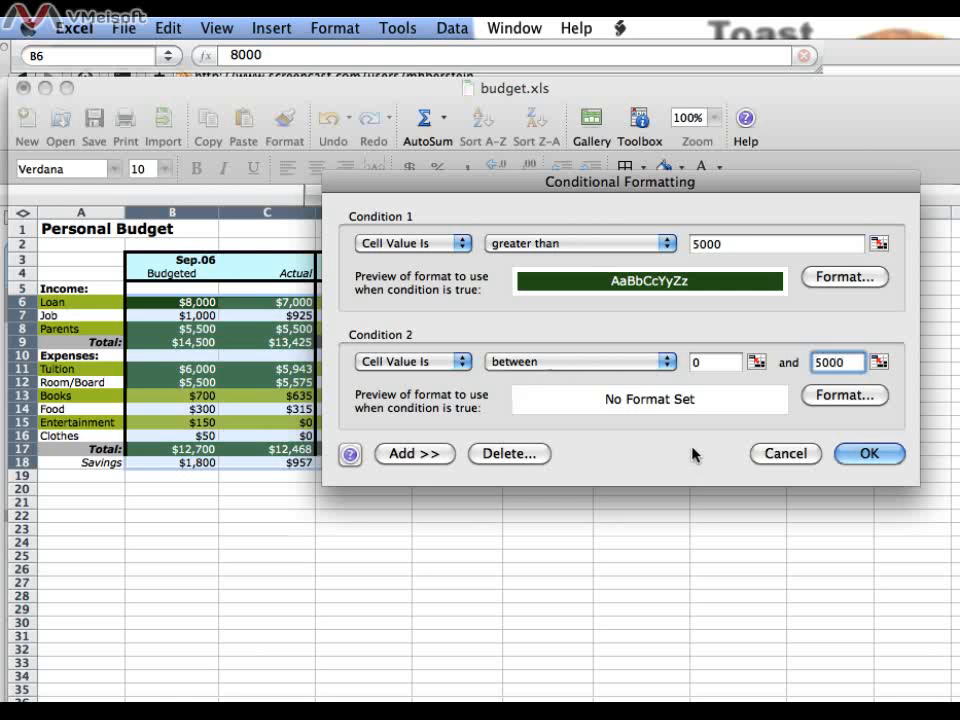
Step: Give the second condition a light cyan cell shading
click(840, 396)
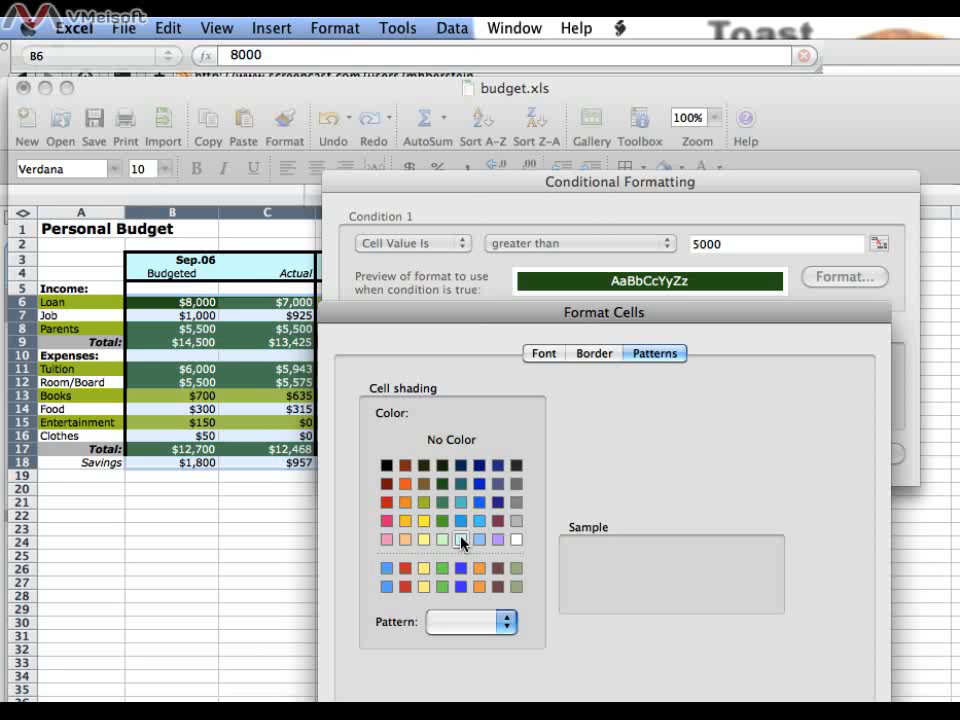
drag(590, 316, 381, 93)
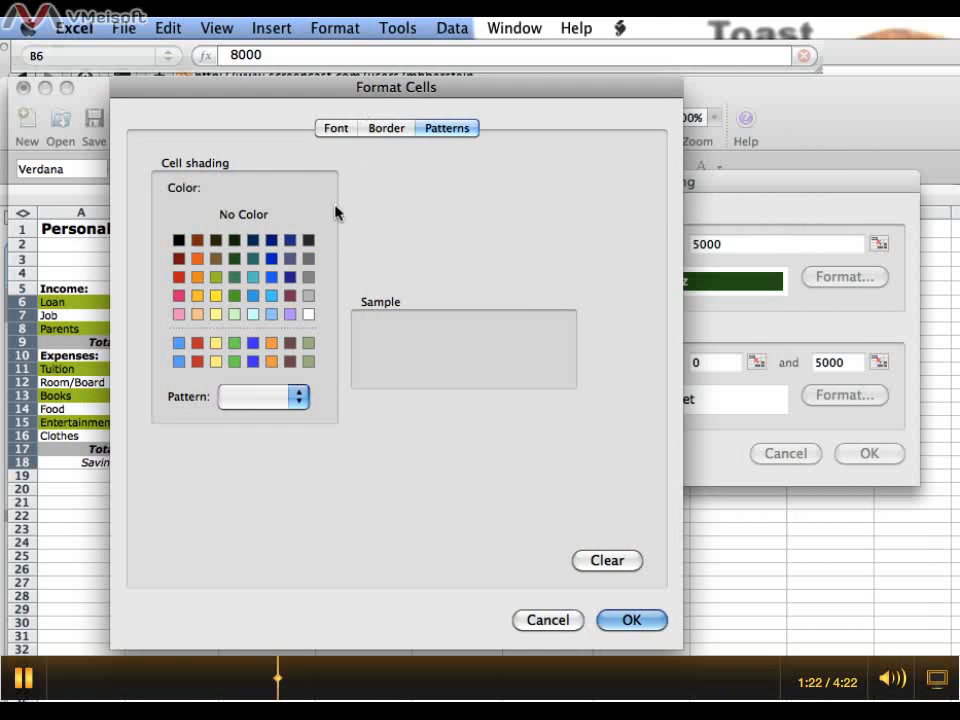
click(251, 316)
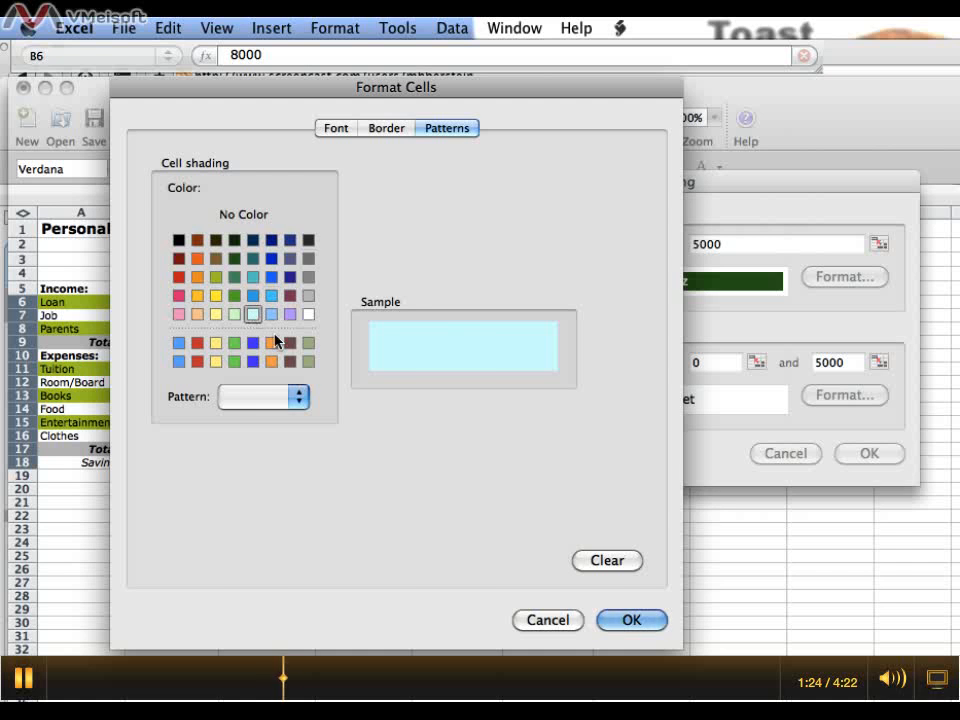
click(633, 621)
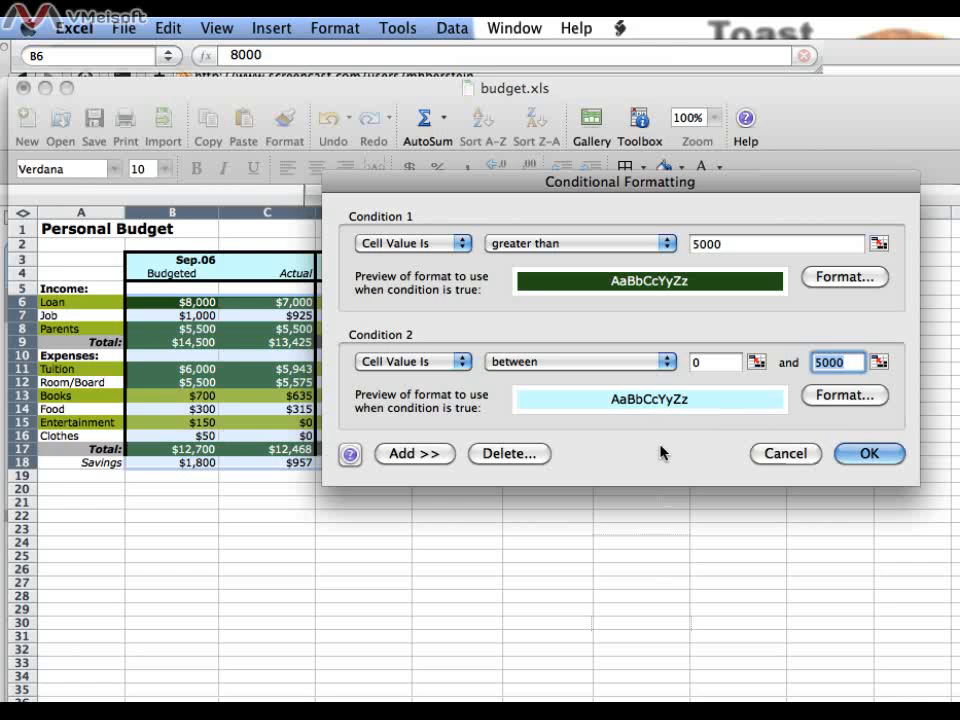
Step: Add a third condition for cell values less than 0
click(422, 455)
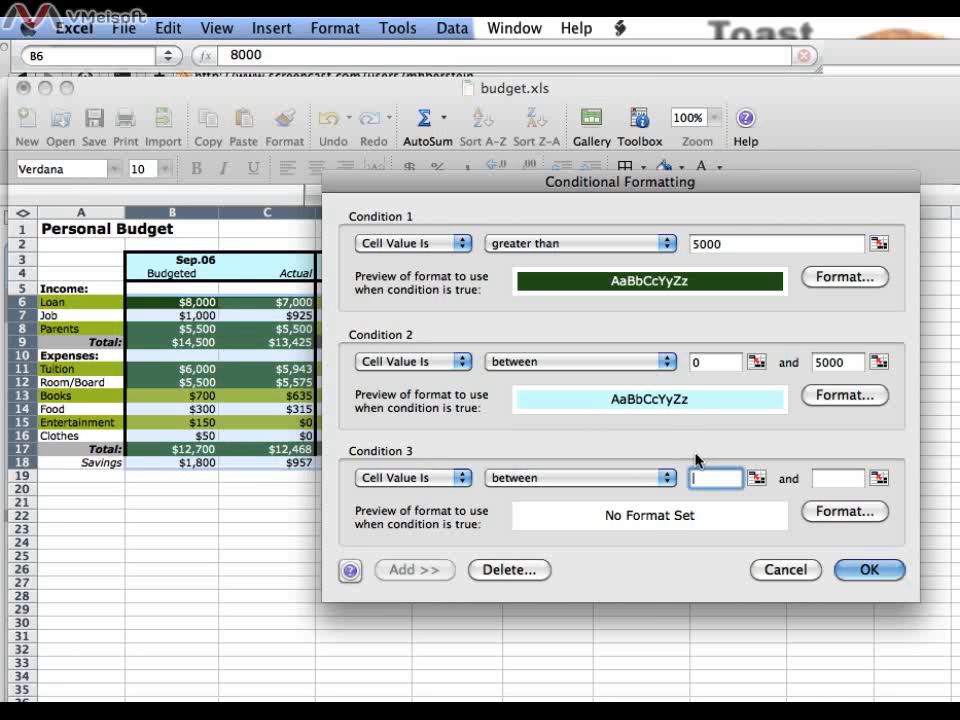
click(668, 478)
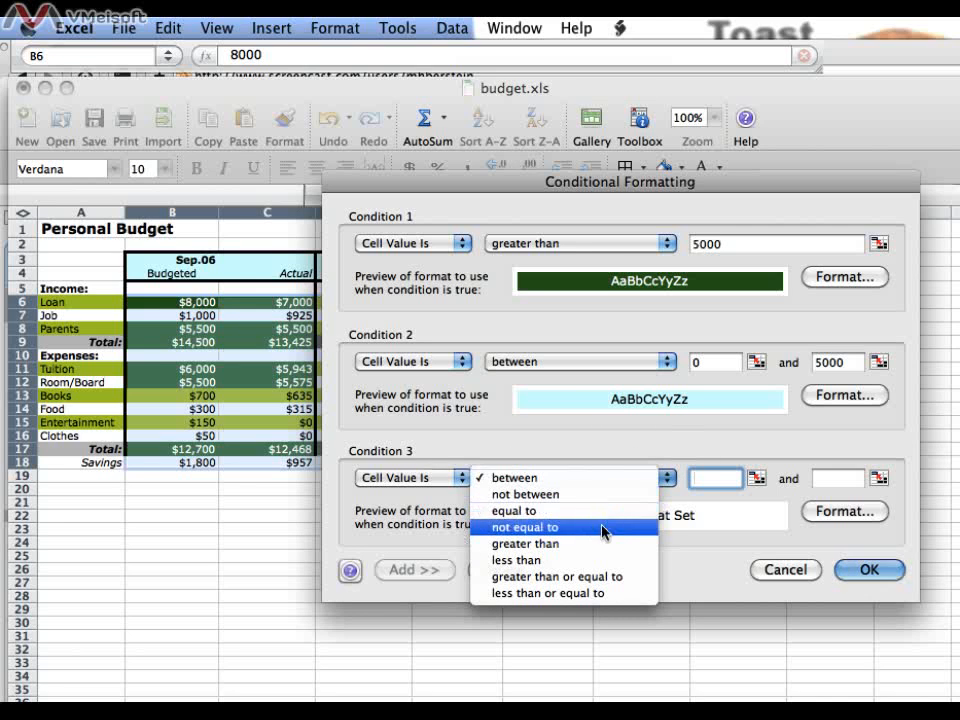
click(600, 561)
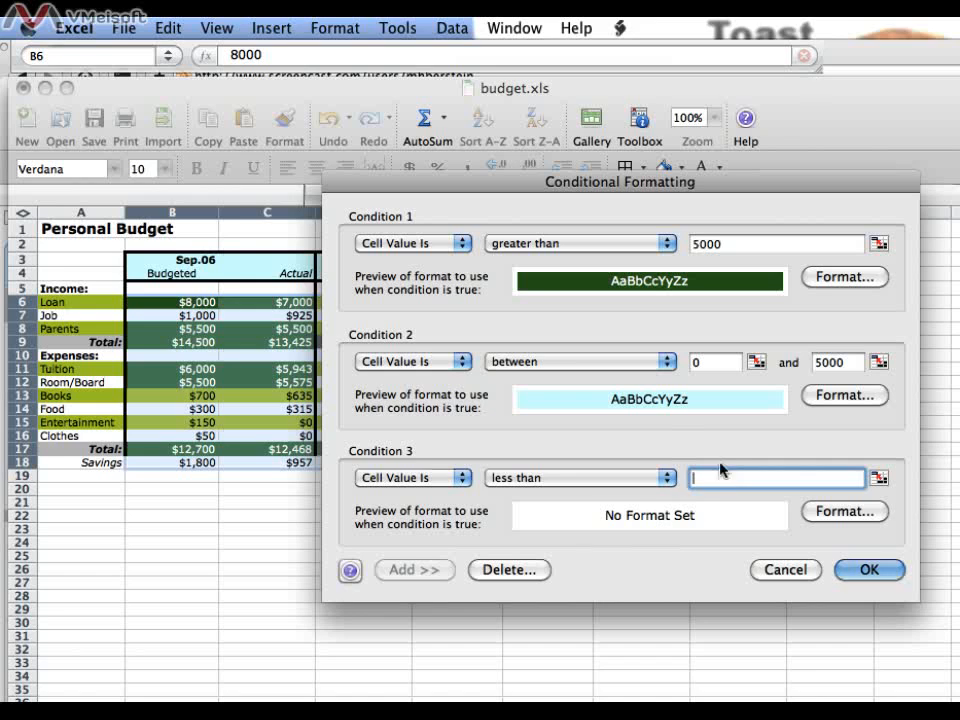
text(0)
Step: Format the third condition with light yellow shading and a red font, and apply the conditional formatting to the selected range
click(842, 512)
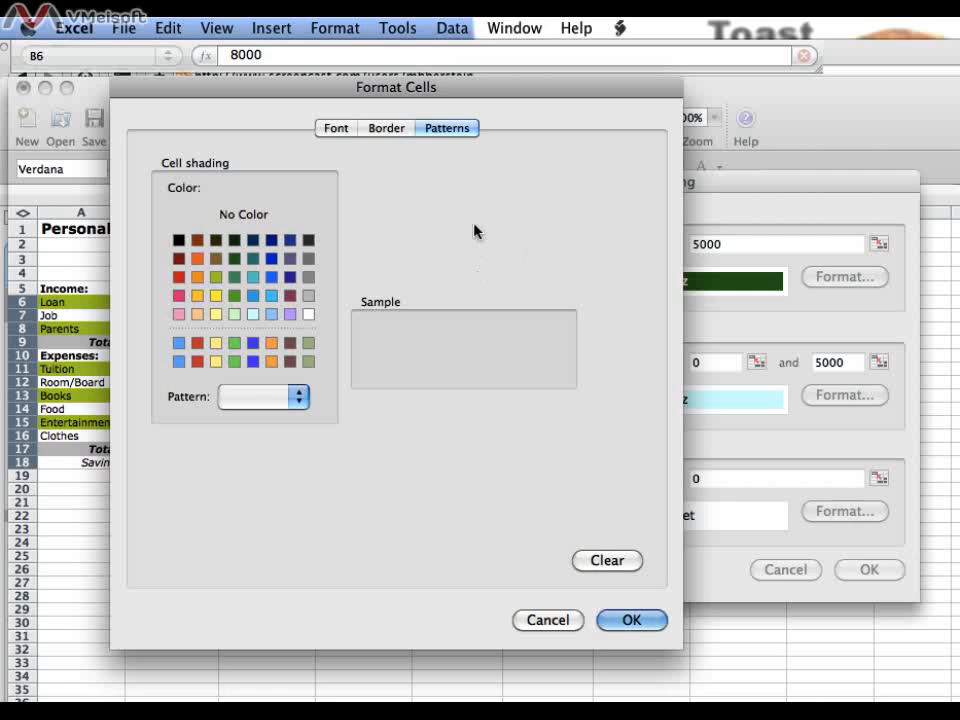
click(215, 314)
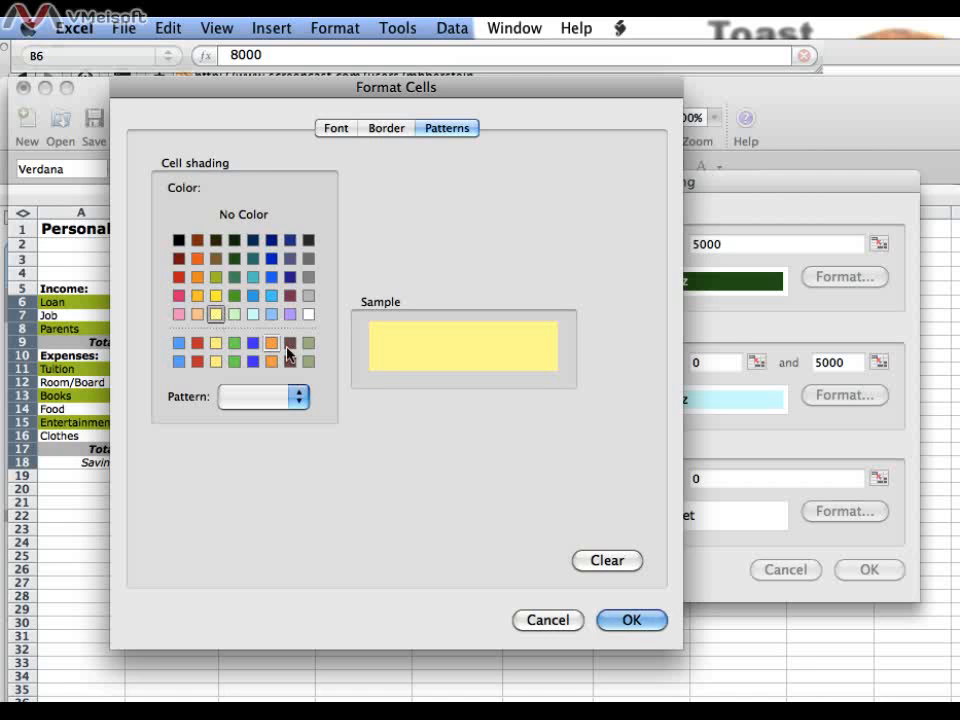
click(337, 131)
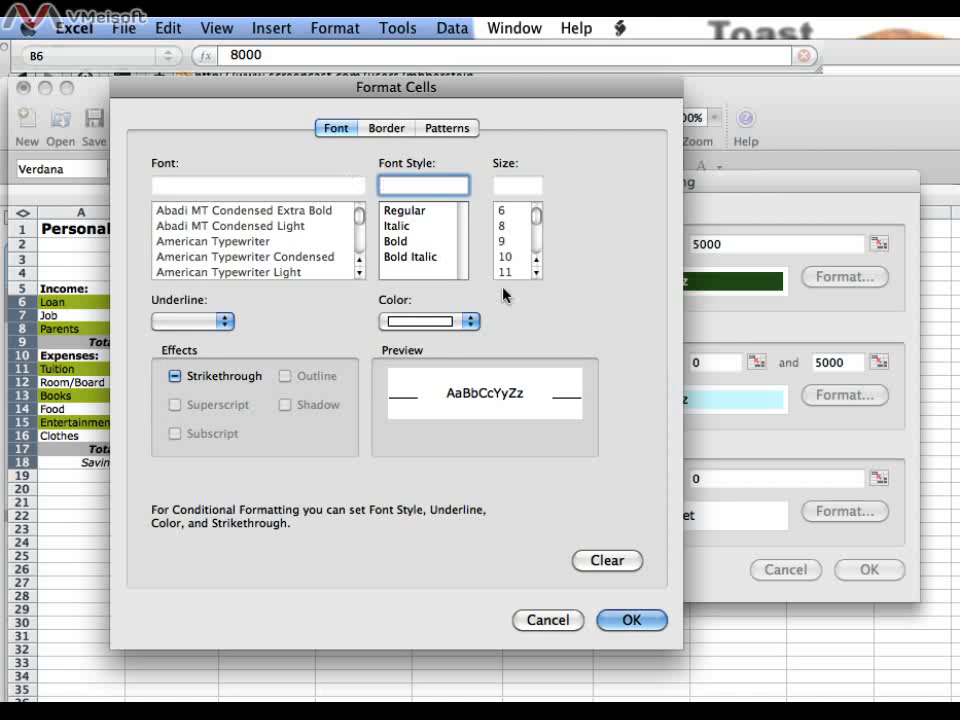
click(473, 321)
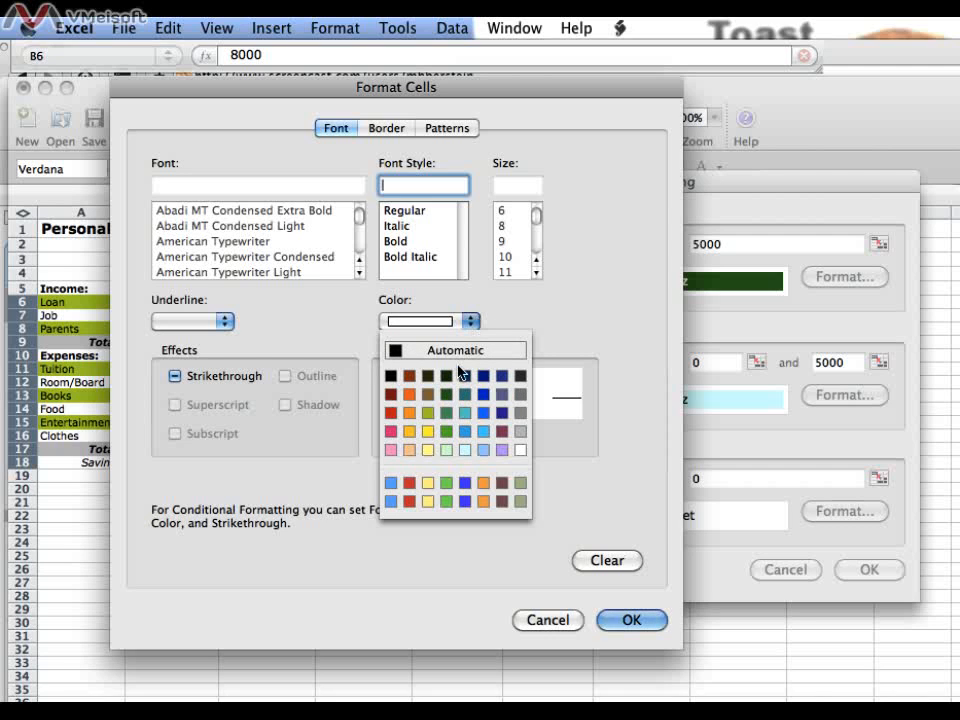
click(390, 413)
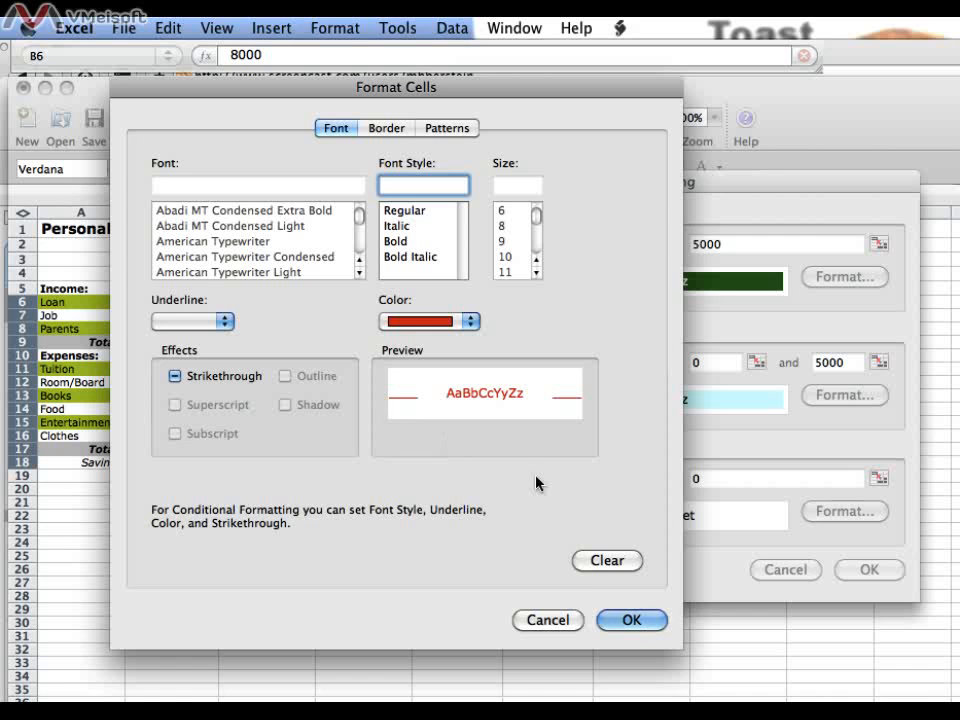
click(634, 620)
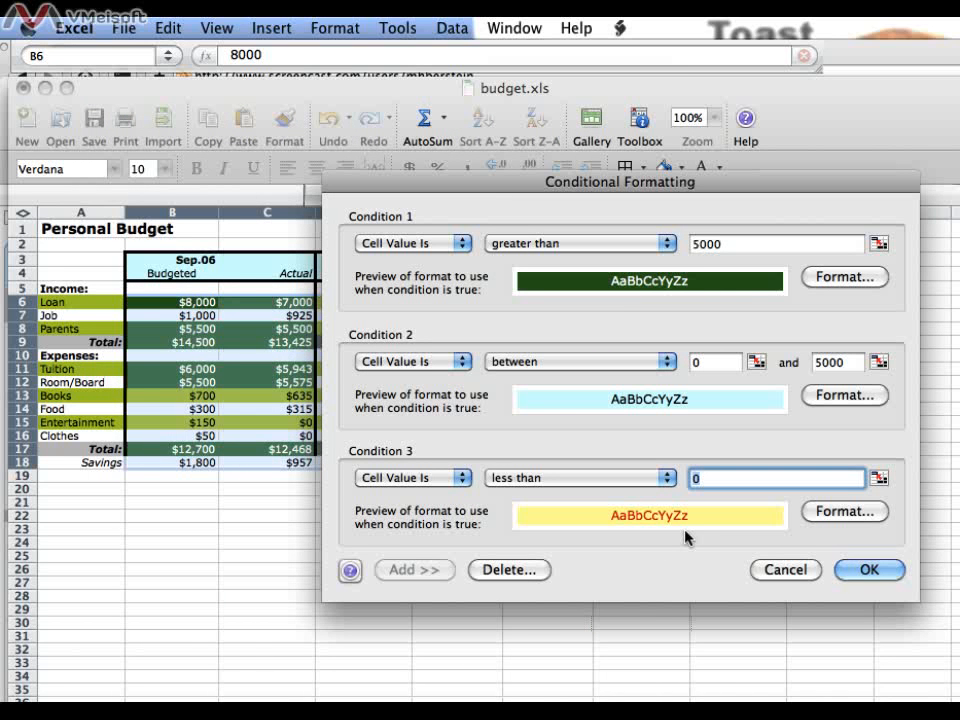
click(868, 570)
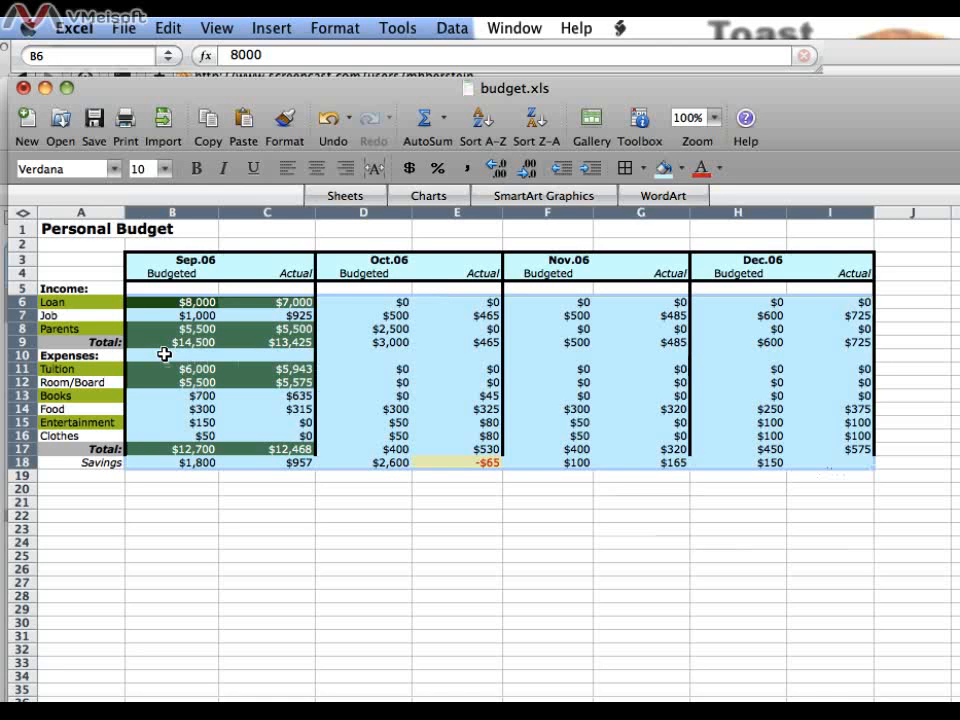
Step: Delete Condition 3 from the conditional formatting of the Expenses heading row, cells B10:I10
drag(164, 354, 826, 359)
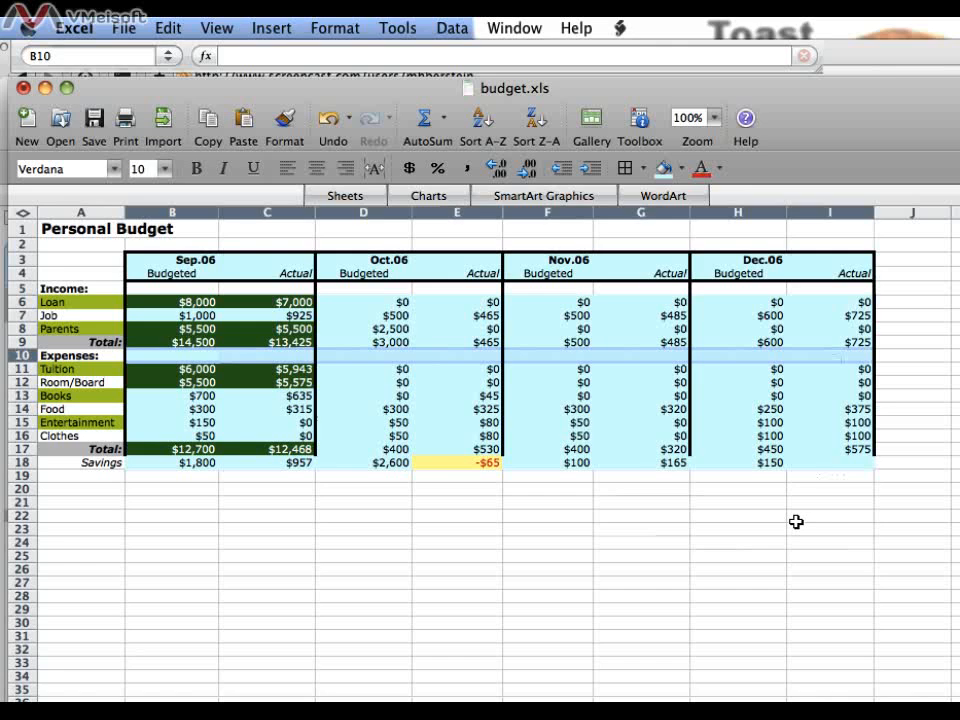
click(340, 29)
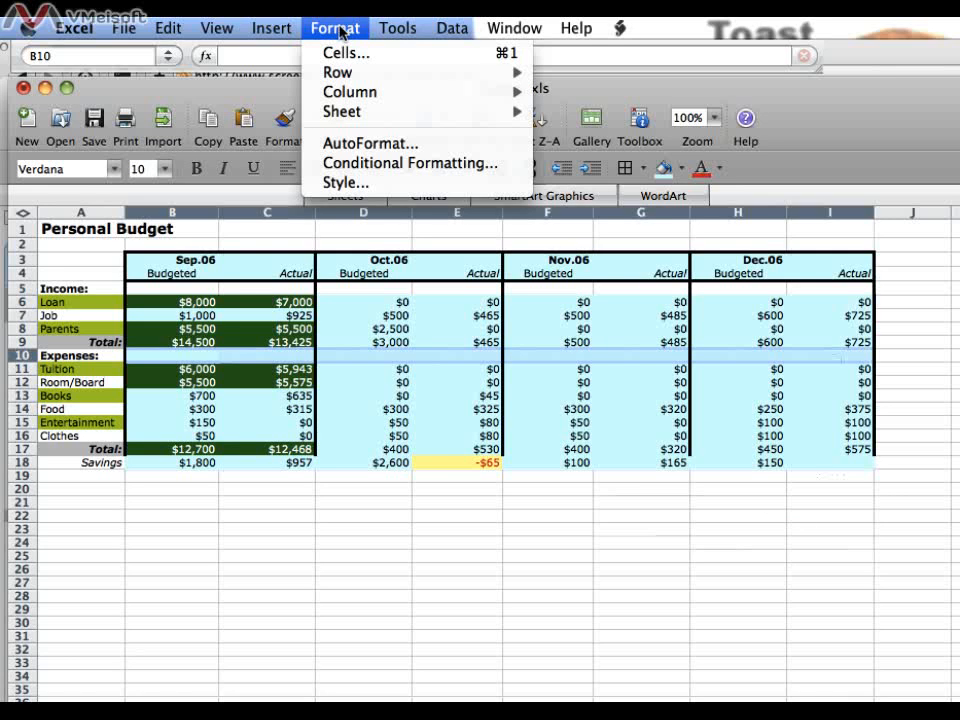
click(393, 162)
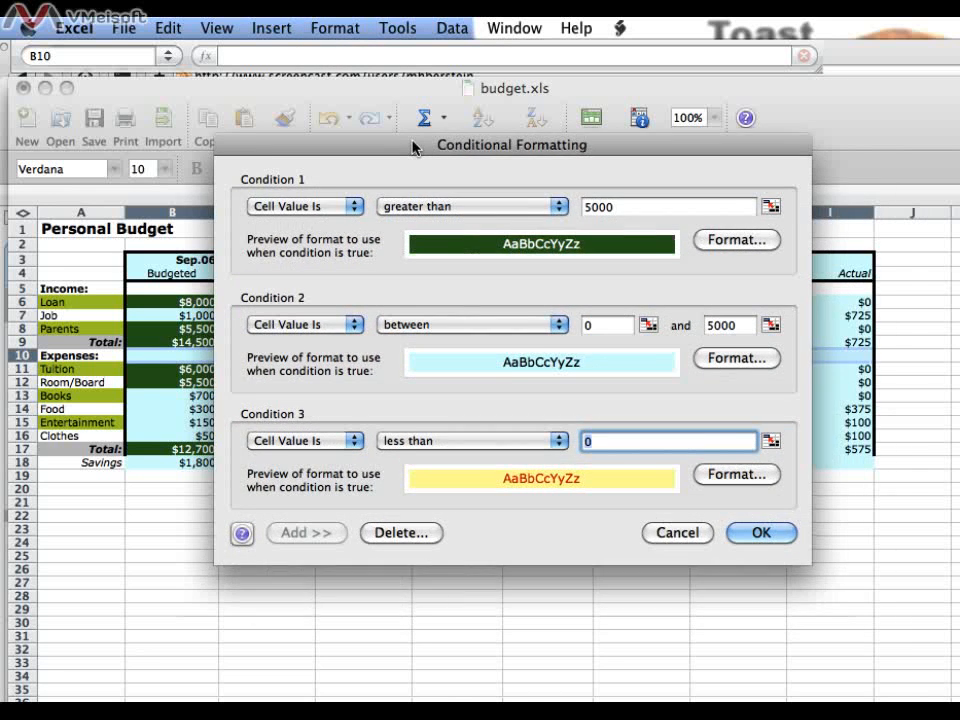
drag(413, 147, 439, 154)
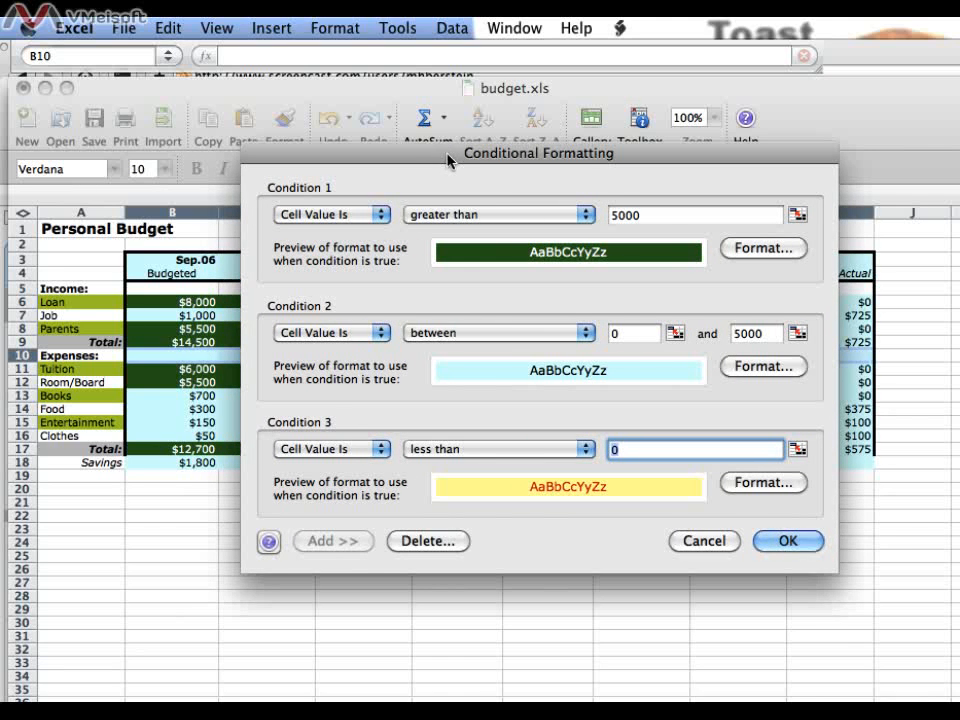
drag(445, 154, 435, 127)
drag(427, 110, 428, 140)
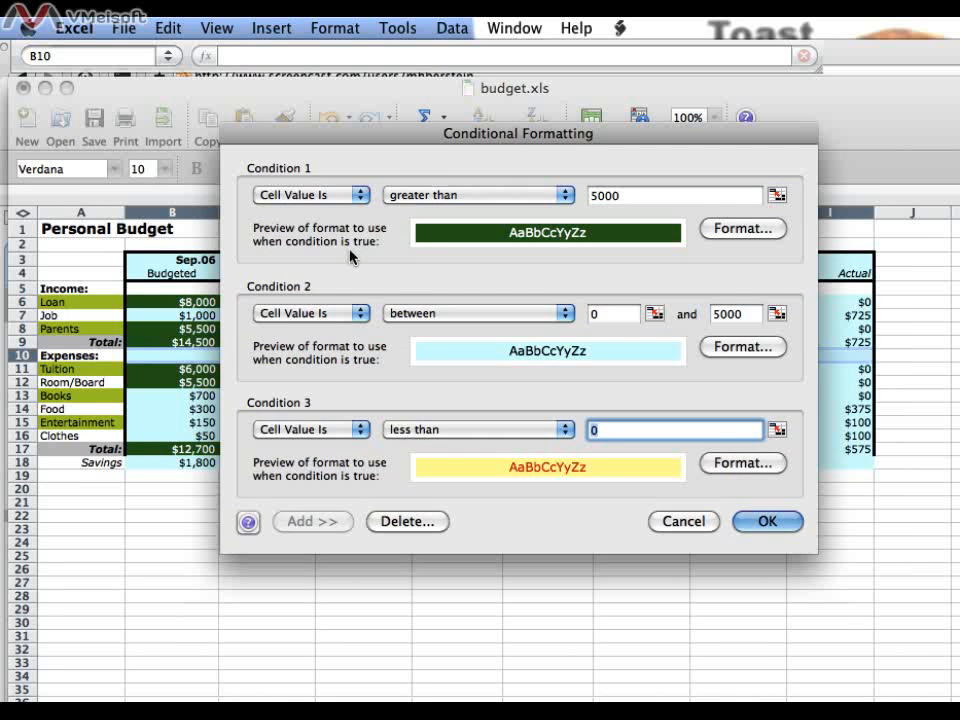
click(413, 522)
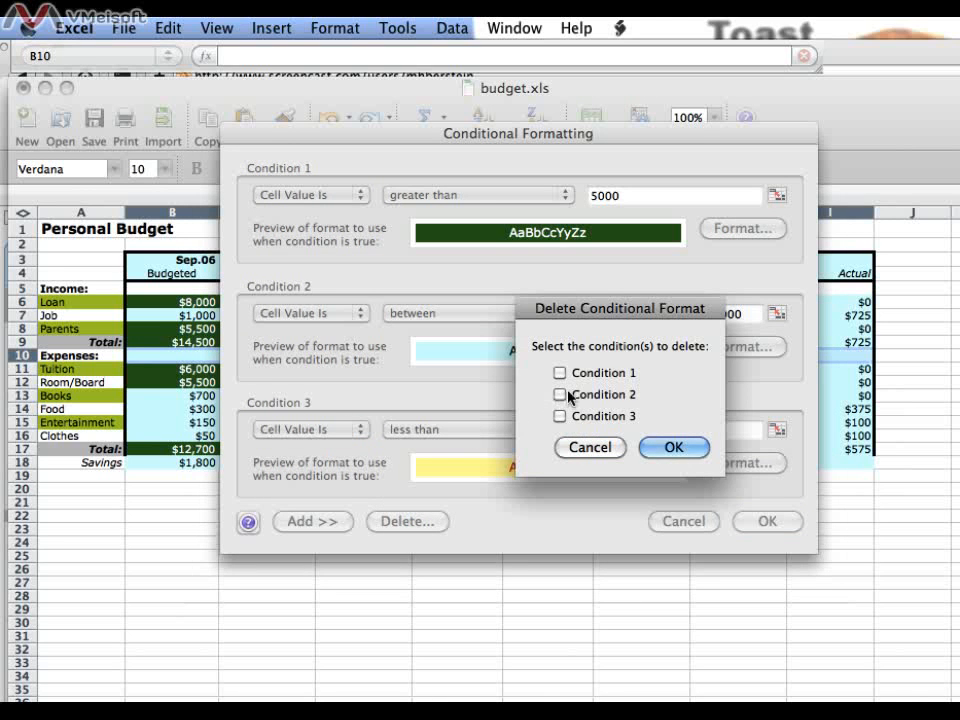
click(560, 416)
click(666, 446)
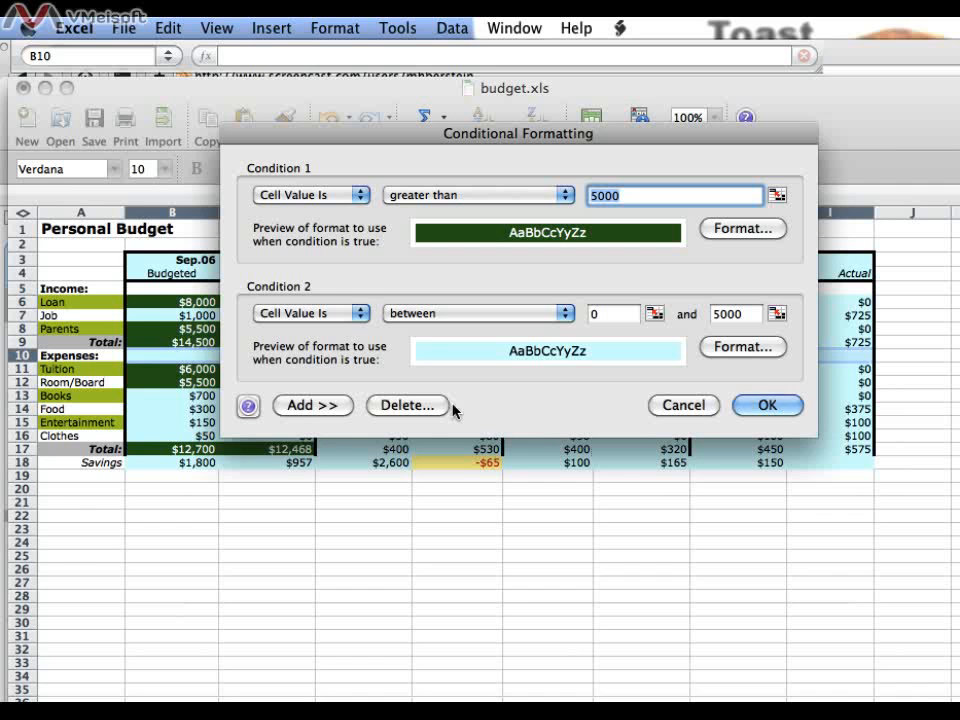
Step: Delete all remaining conditions from the Expenses heading row, apply the change and deselect the row
click(398, 406)
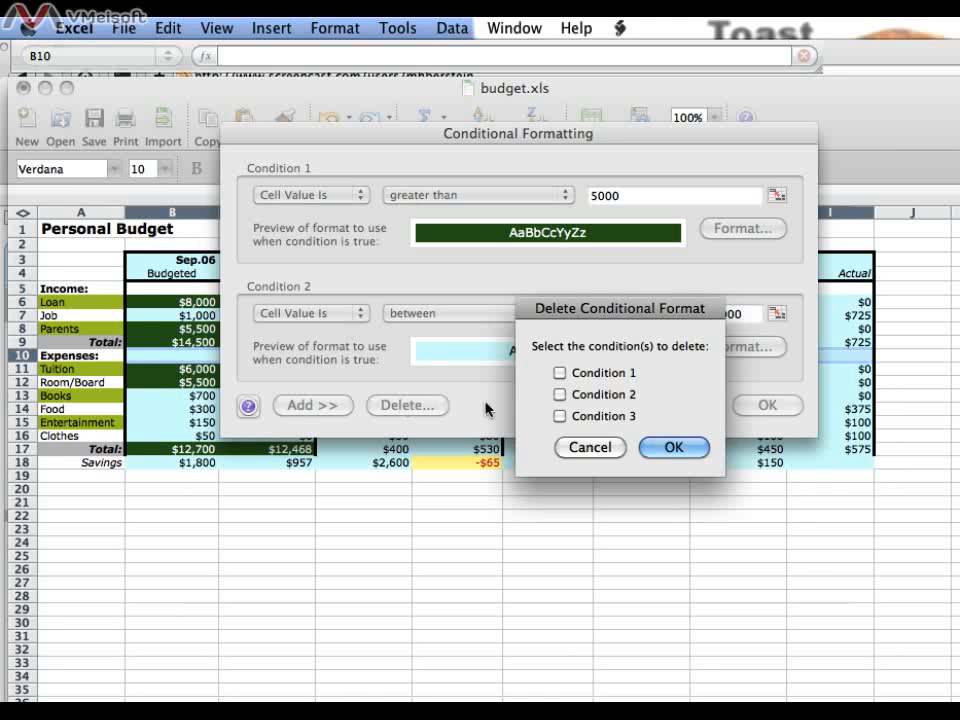
click(560, 372)
click(560, 394)
click(560, 415)
click(673, 447)
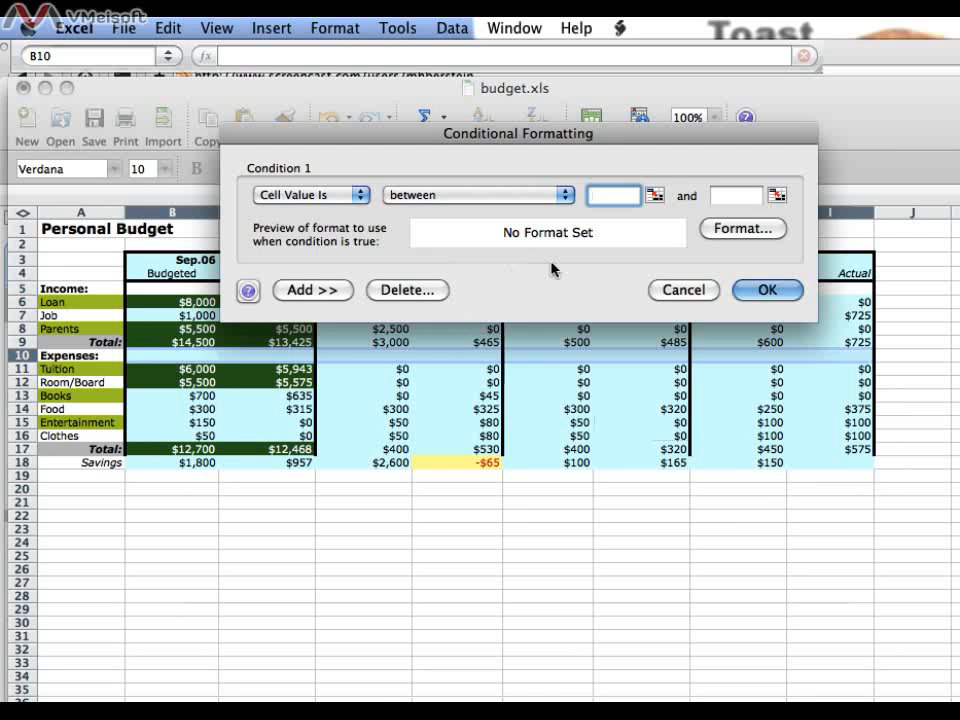
click(766, 290)
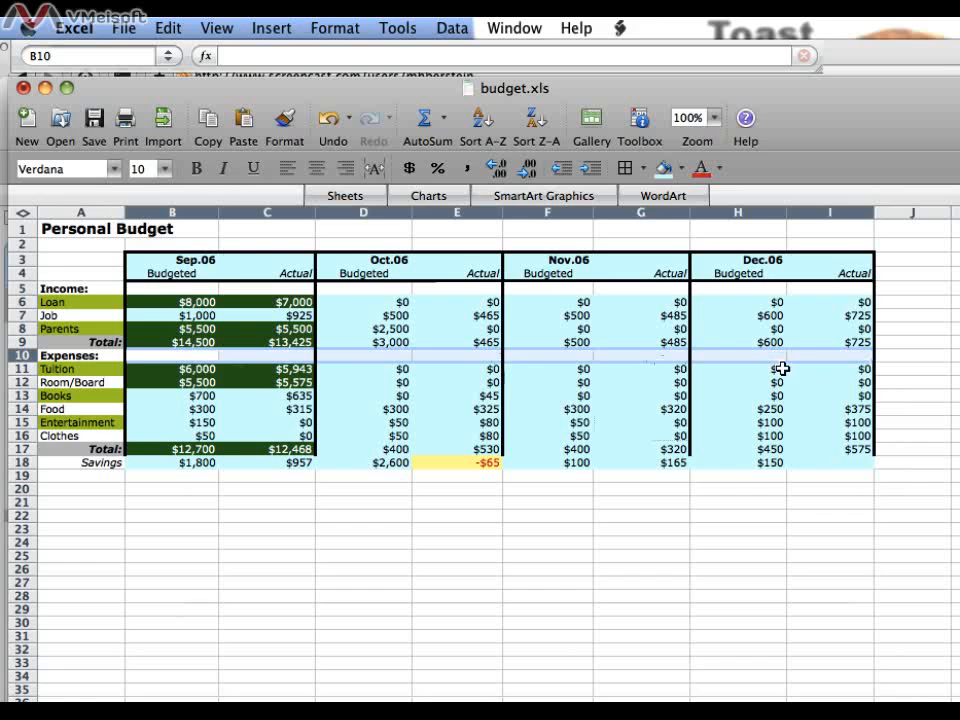
click(779, 503)
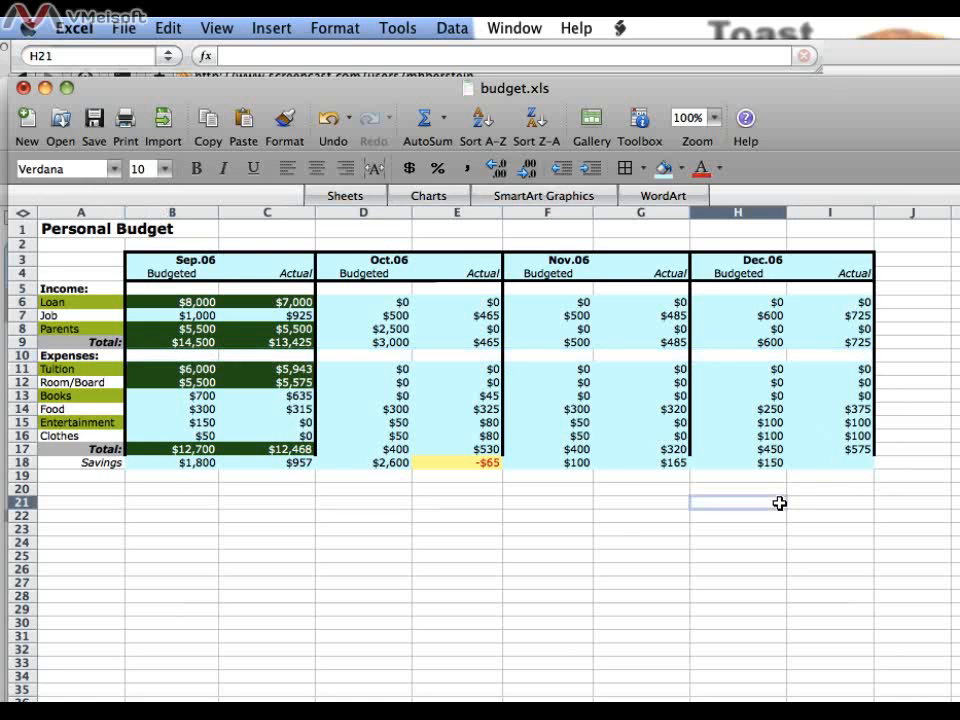